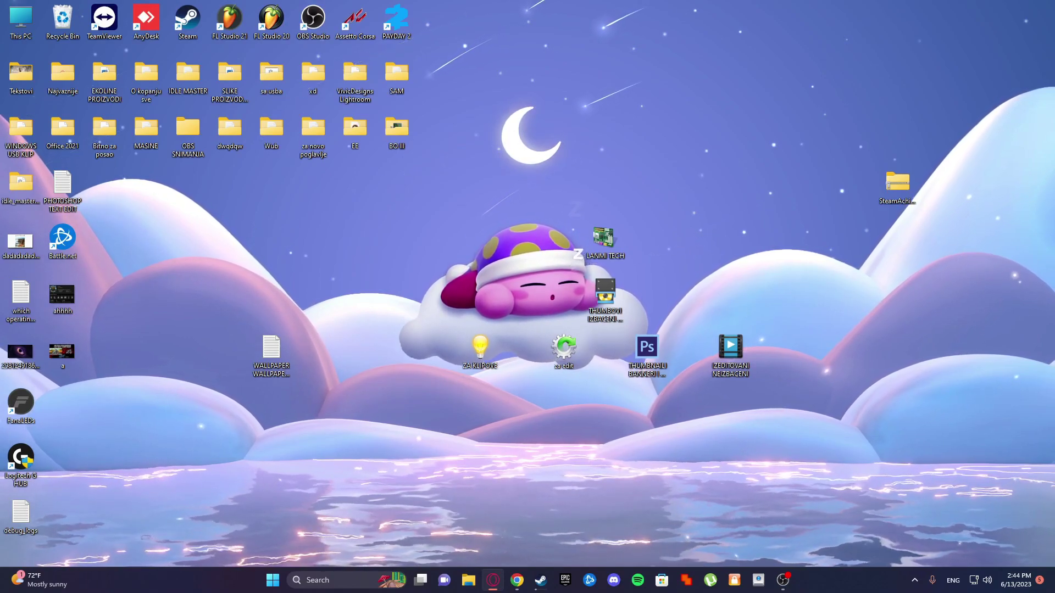
# From This PC, open the USB Drive (E:) Properties, centre the dialog and list its disk drives on the Hardware tab
pyautogui.doubleClick(20, 19)
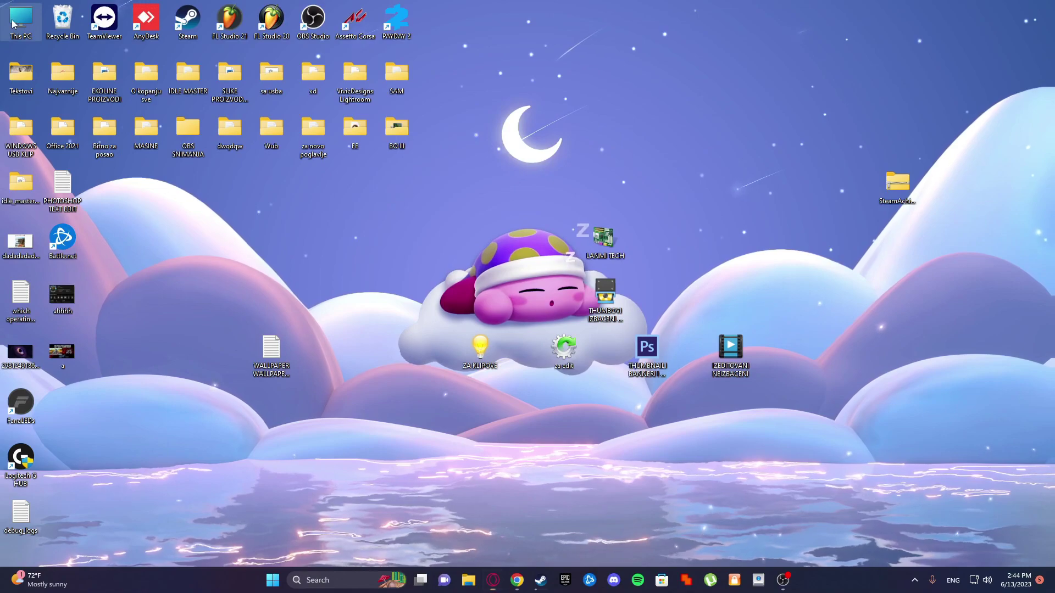
pyautogui.click(638, 156)
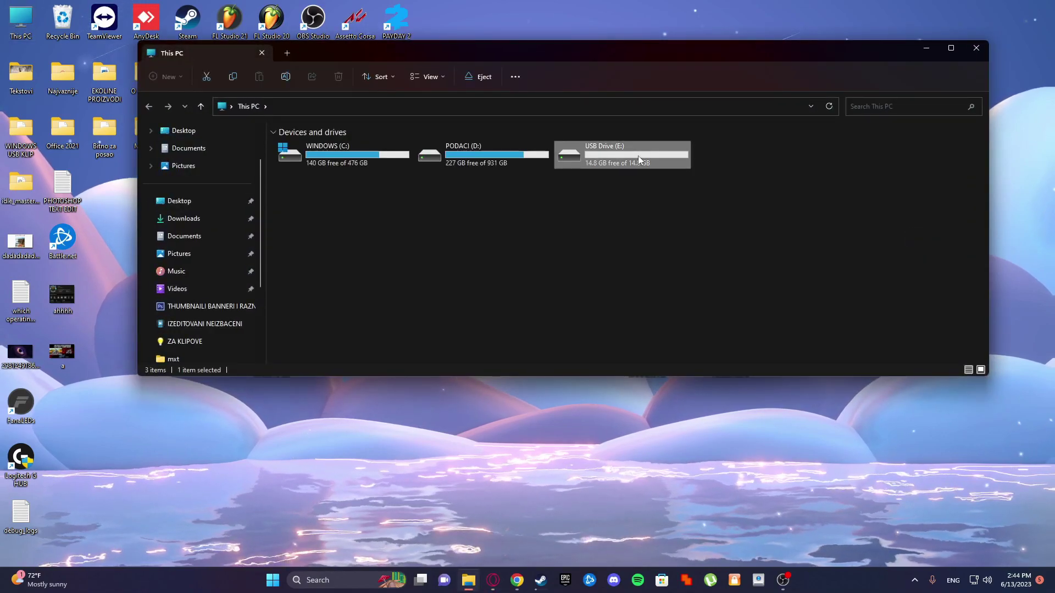
pyautogui.rightClick(638, 156)
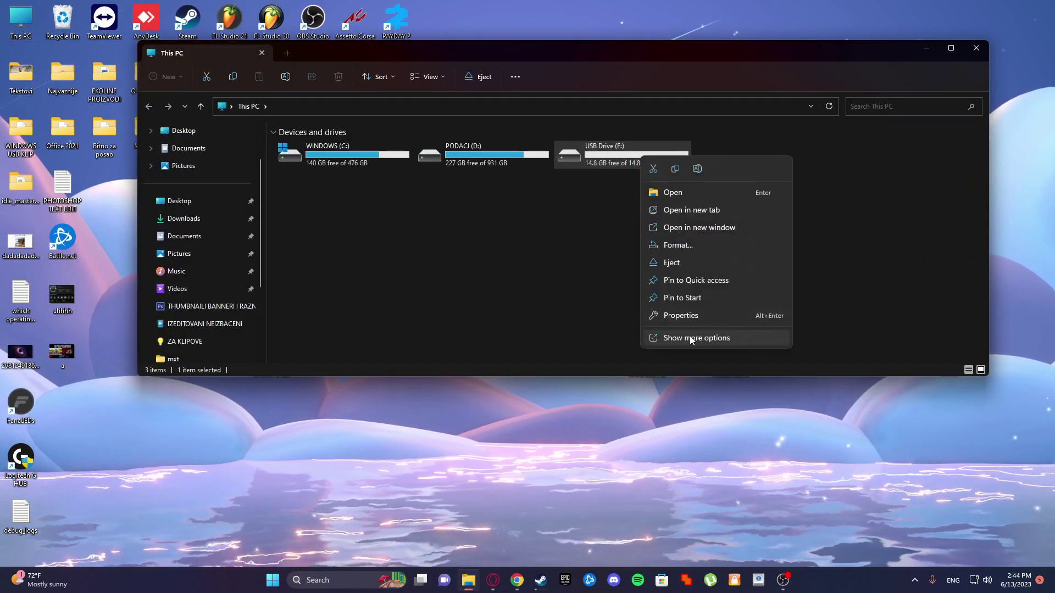
pyautogui.click(690, 337)
pyautogui.click(720, 327)
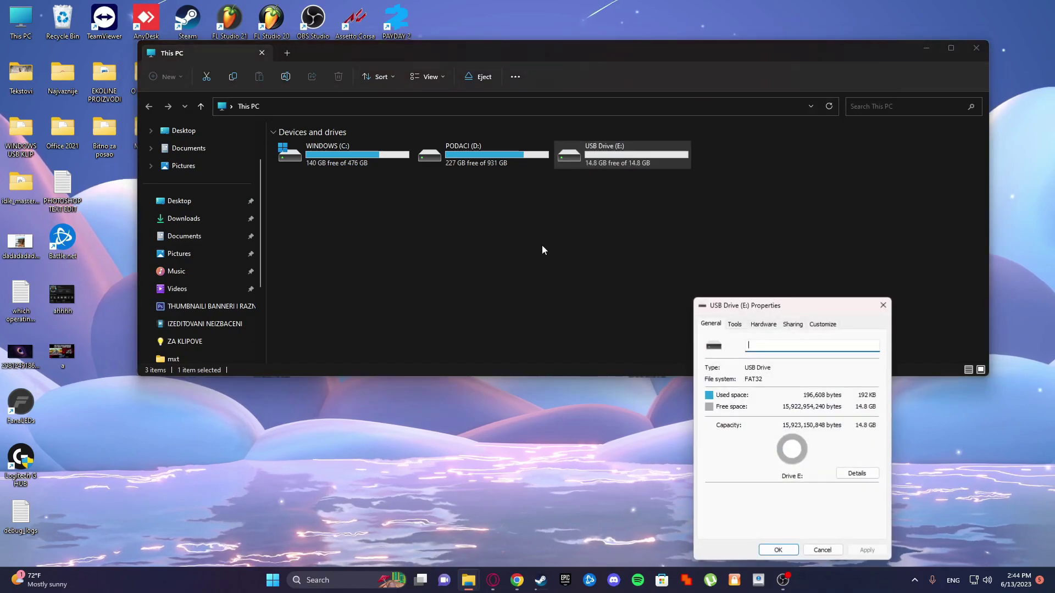
pyautogui.moveTo(745, 309); pyautogui.dragTo(574, 213)
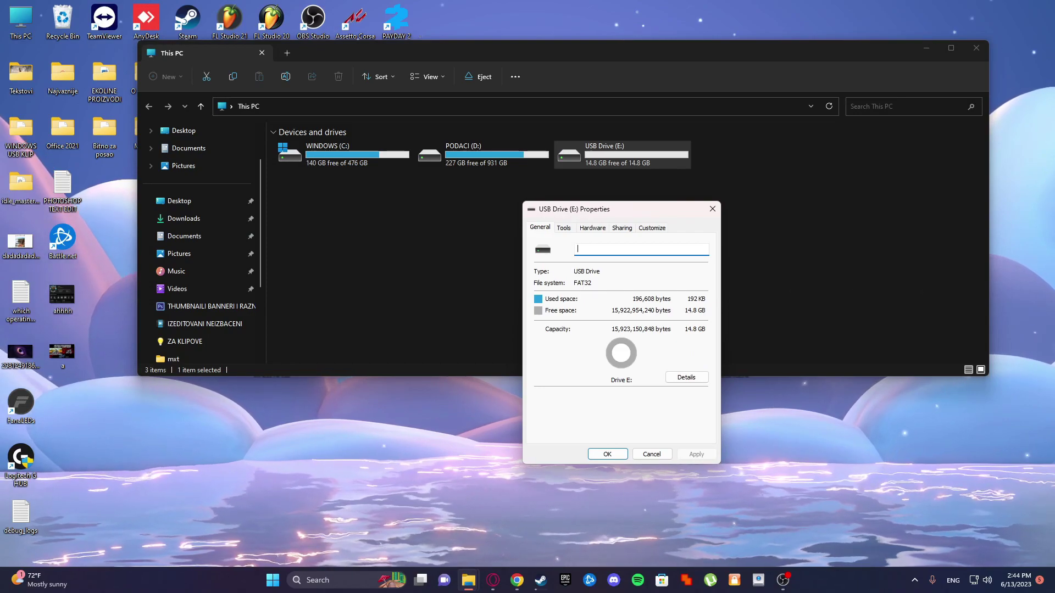
pyautogui.click(604, 226)
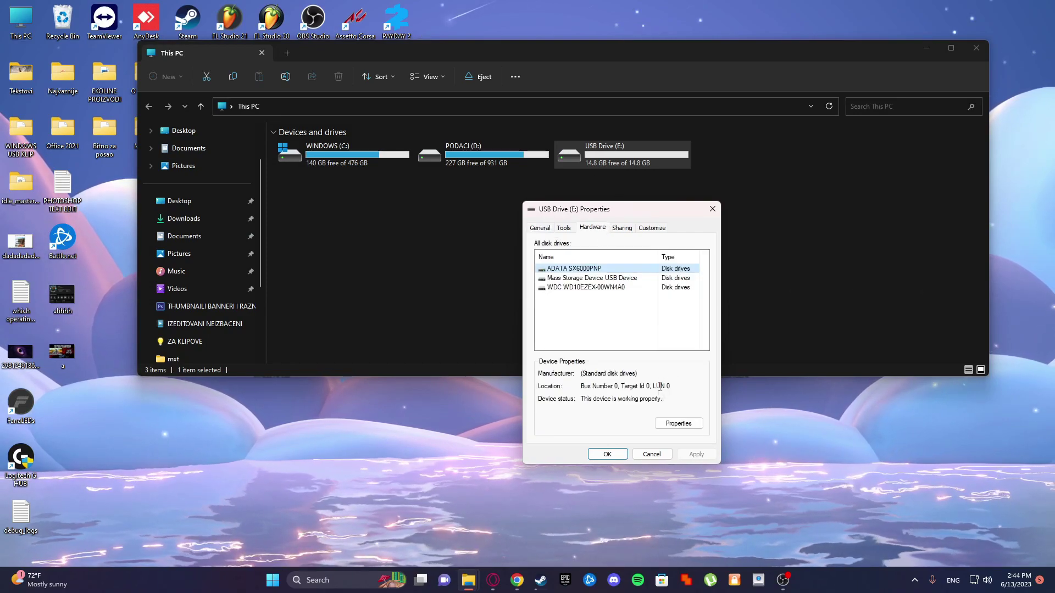
# Compare the listed drives with the WD10EZEX and ADATA XPG SX6000 product pages in Chrome
pyautogui.click(517, 581)
pyautogui.hotkey('ctrl', 'Tab')
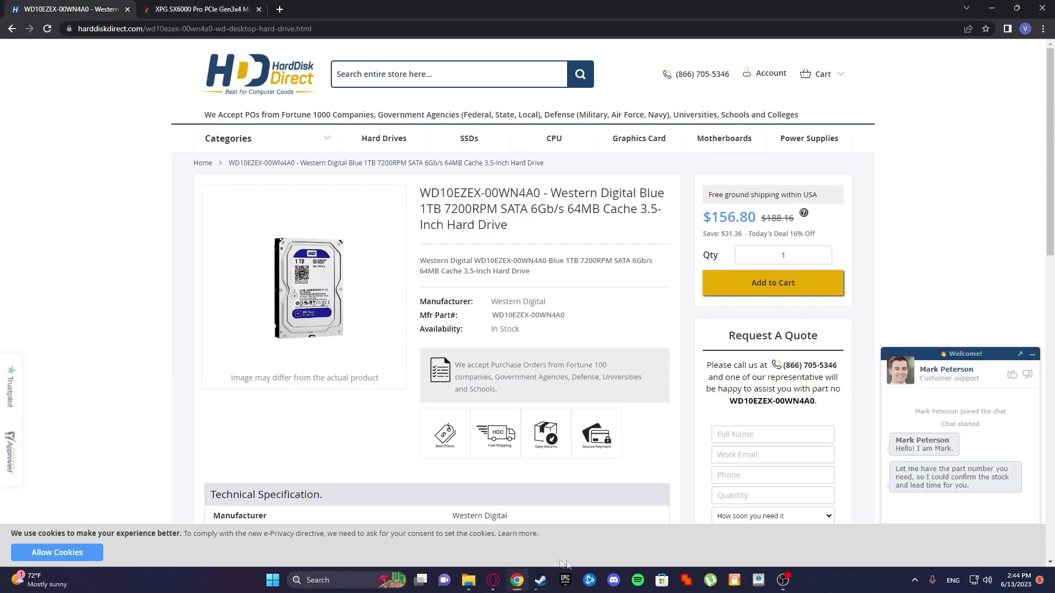
pyautogui.click(471, 580)
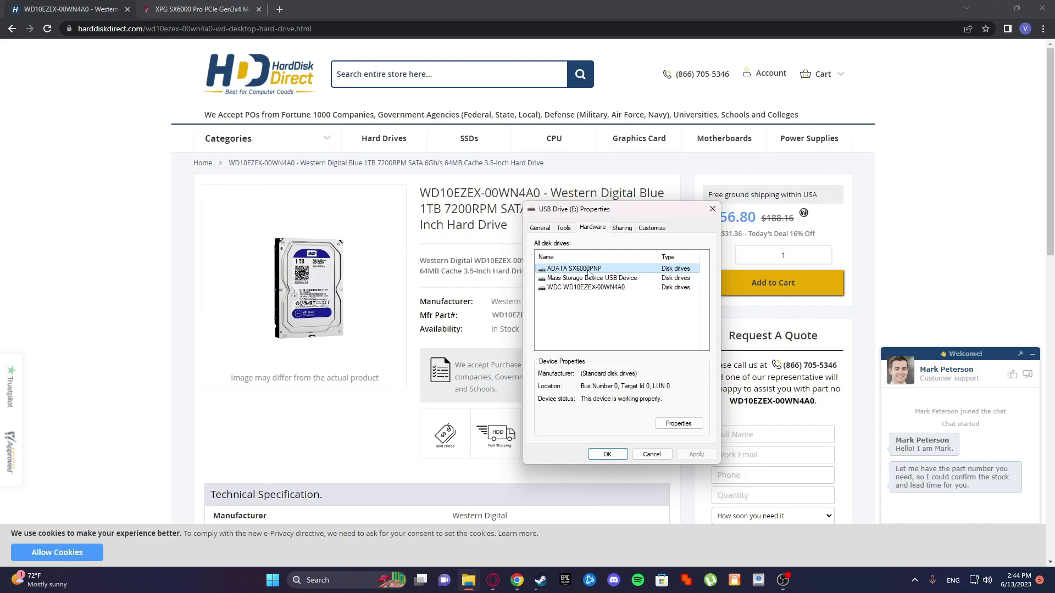
pyautogui.click(159, 6)
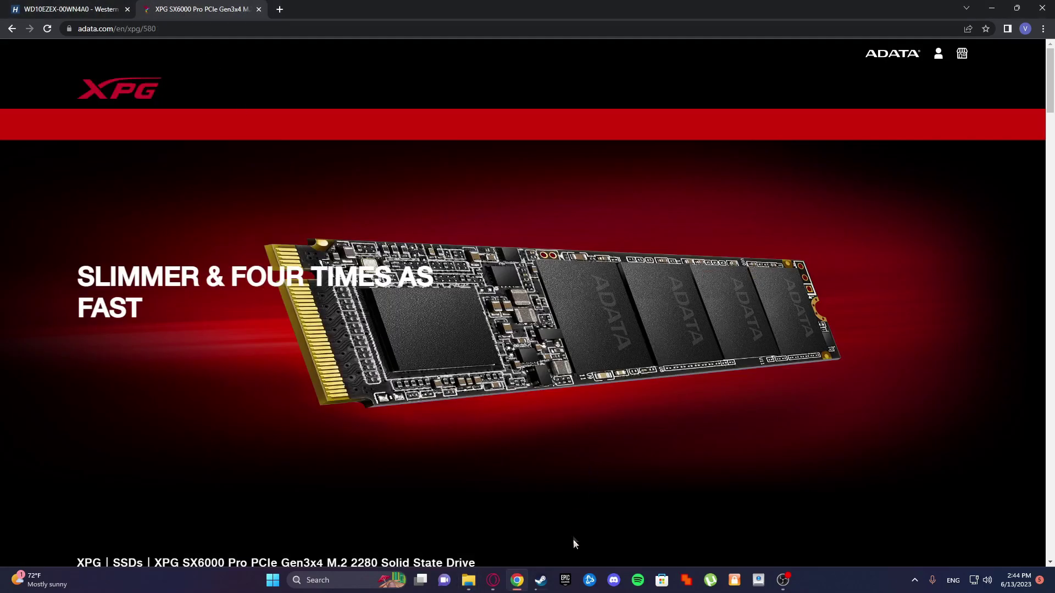
pyautogui.moveTo(784, 575)
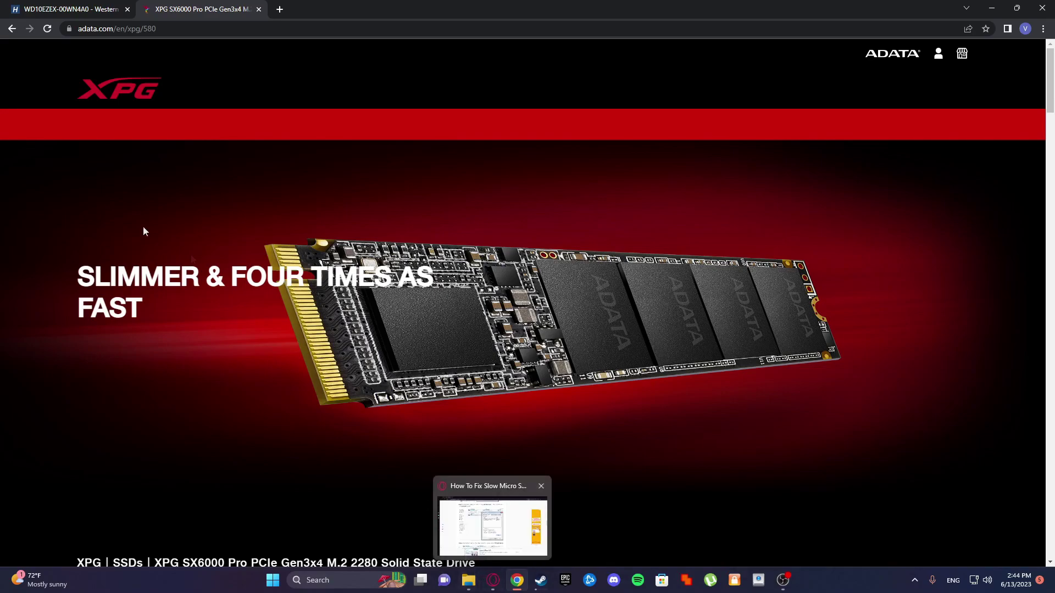
pyautogui.scroll(-6, 249, 234)
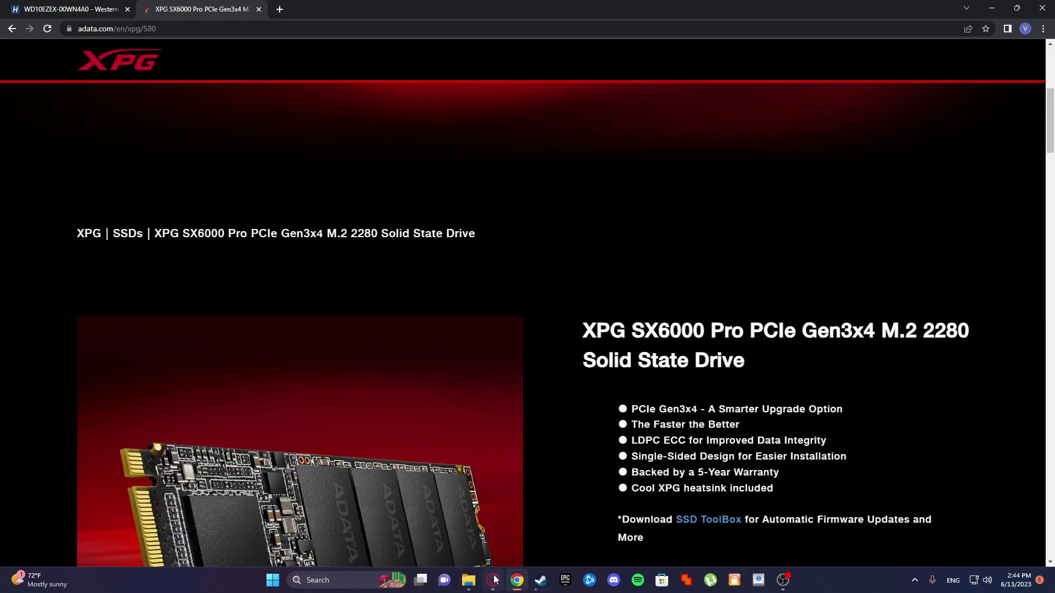
pyautogui.scroll(6, 236, 155)
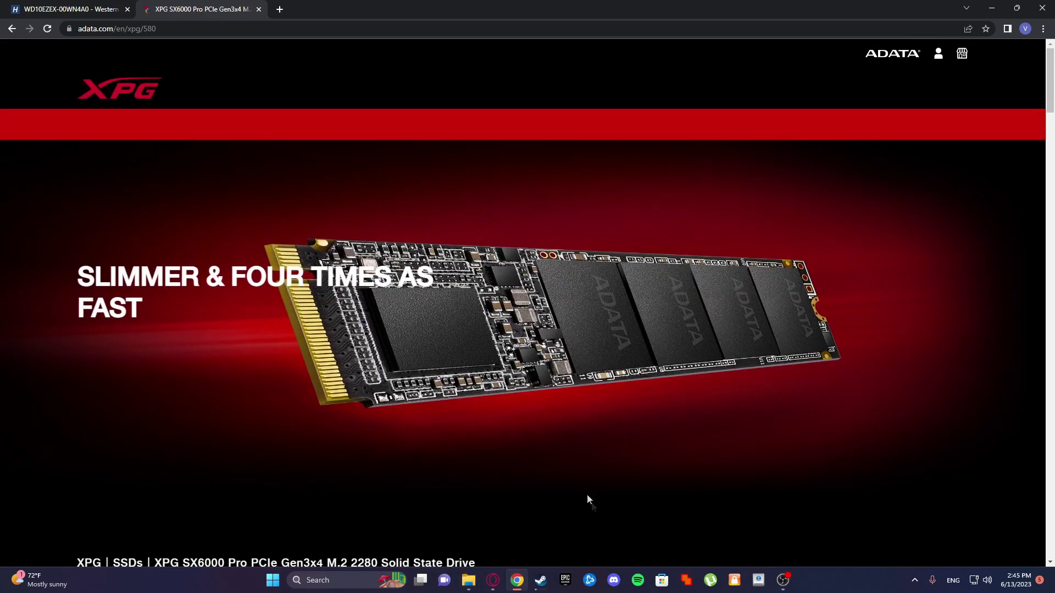
# Match the WDC drive to its WD10EZEX page, then open the Mass Storage Device USB Device properties
pyautogui.moveTo(471, 573)
pyautogui.click(527, 520)
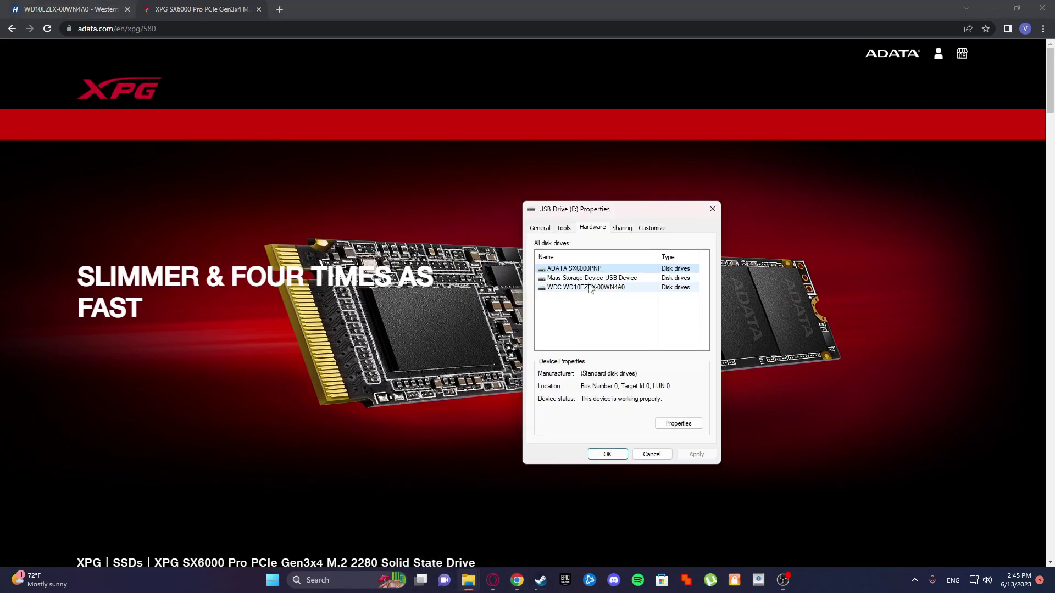
pyautogui.click(590, 289)
pyautogui.click(71, 9)
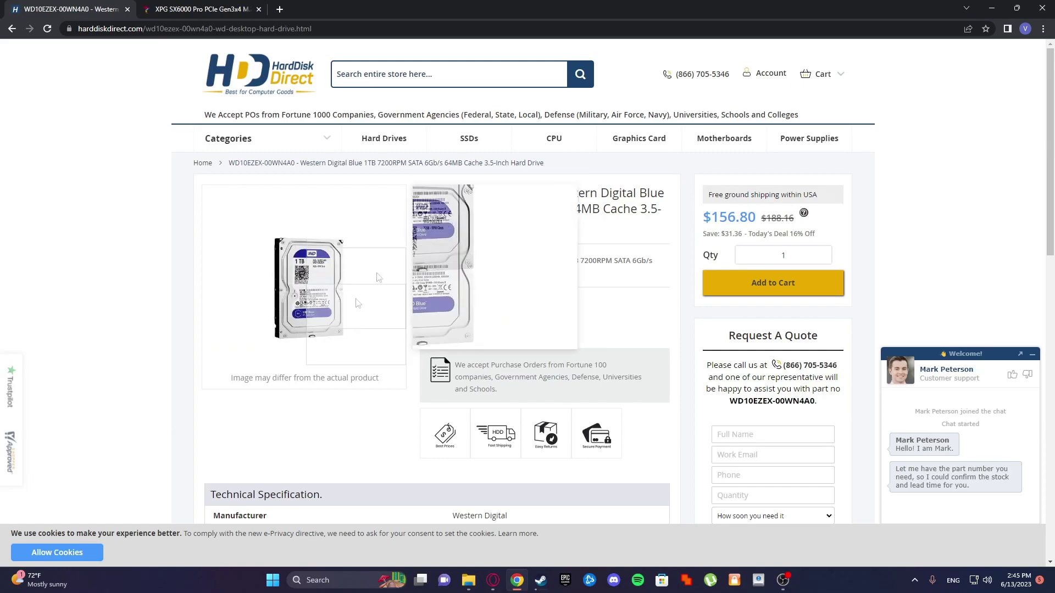
pyautogui.click(470, 581)
pyautogui.click(526, 522)
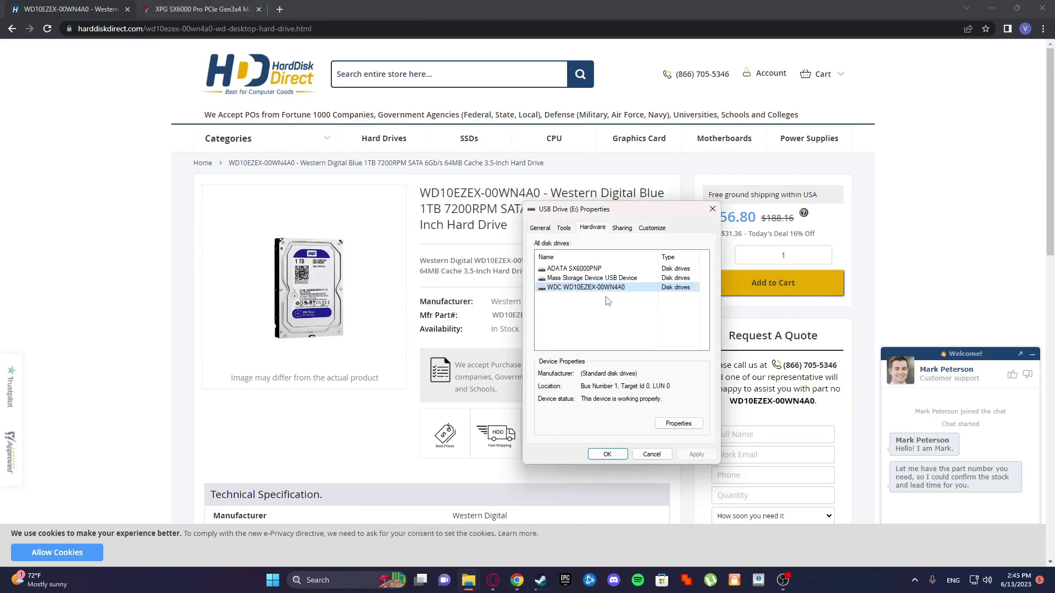
pyautogui.click(615, 278)
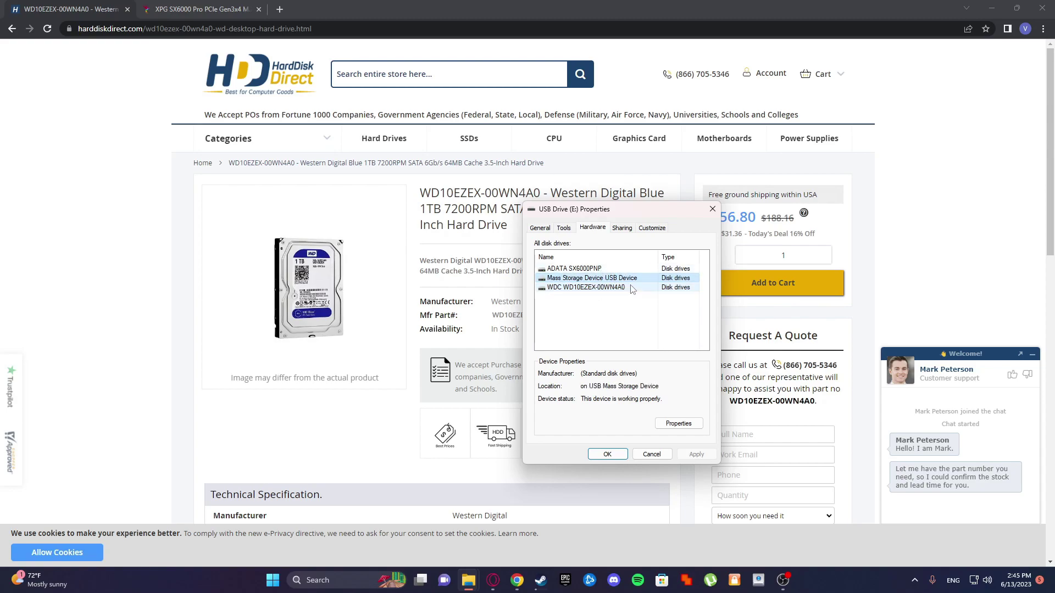
pyautogui.click(678, 424)
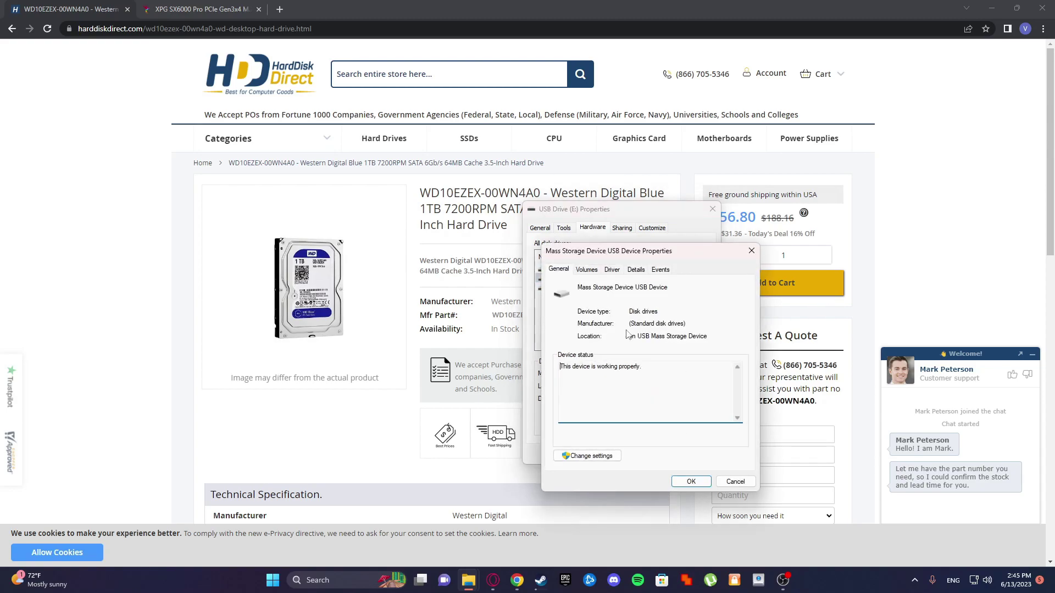
# Switch the Mass Storage Device USB Device's removal policy to Better performance and confirm with OK
pyautogui.click(606, 457)
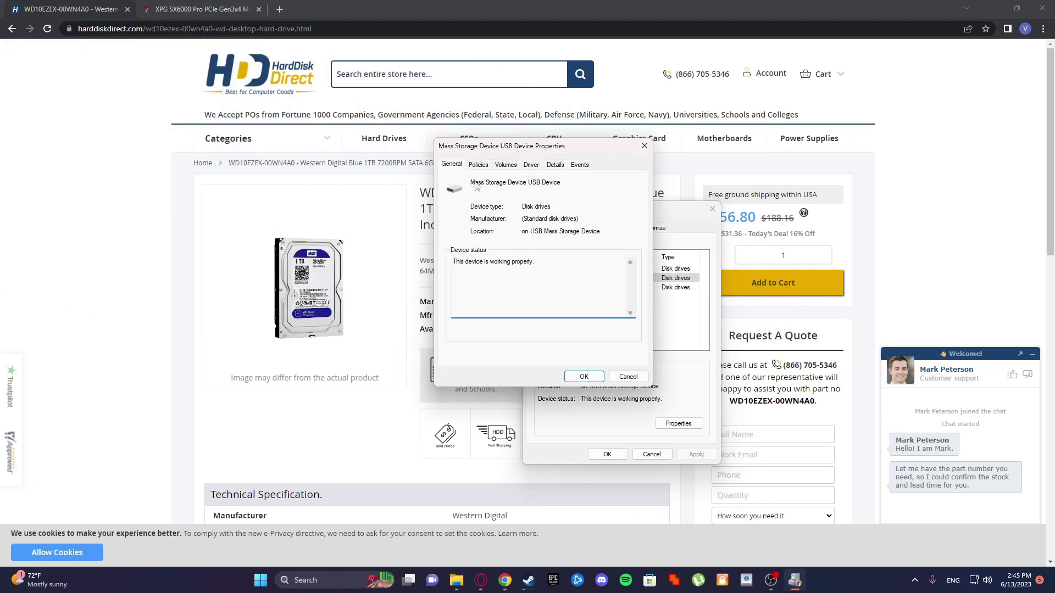
pyautogui.click(478, 165)
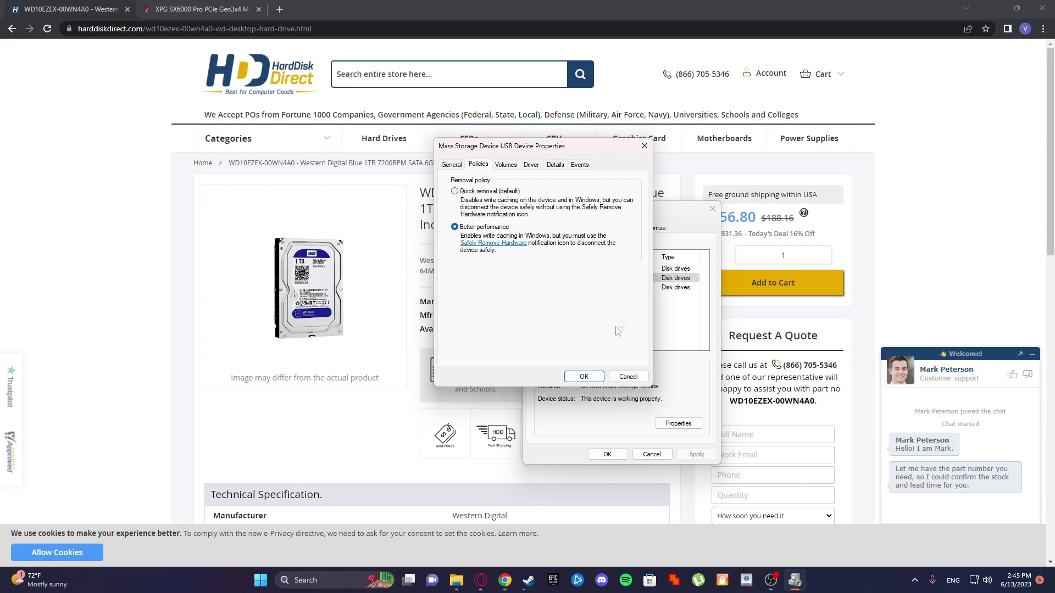
pyautogui.click(583, 377)
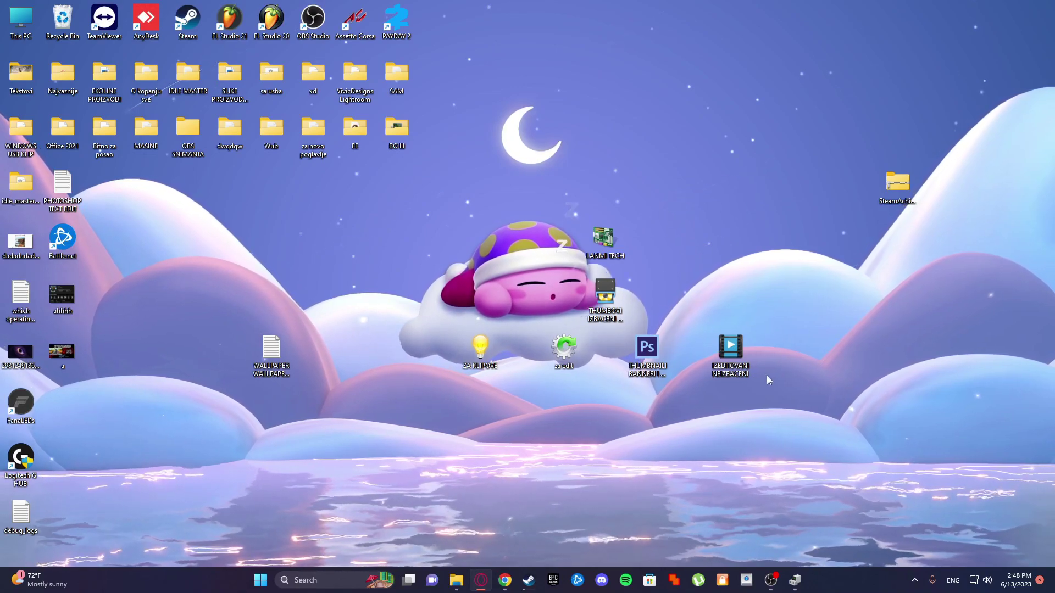
# Launch Device Manager from a Start search for 'device manag', centre its window and maximize it
pyautogui.click(330, 580)
pyautogui.write('d')
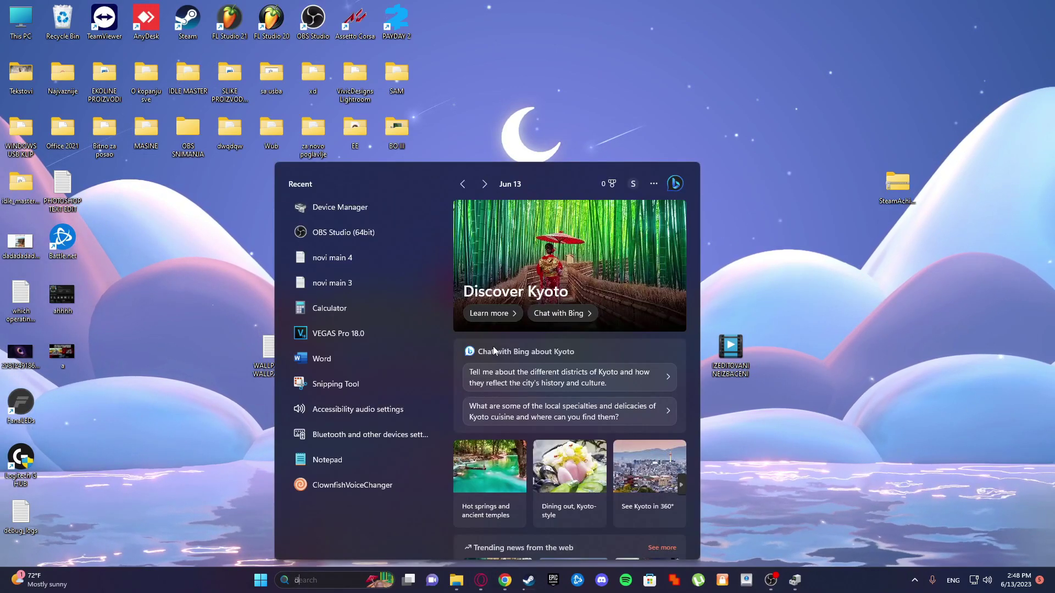
pyautogui.write('evice manager')
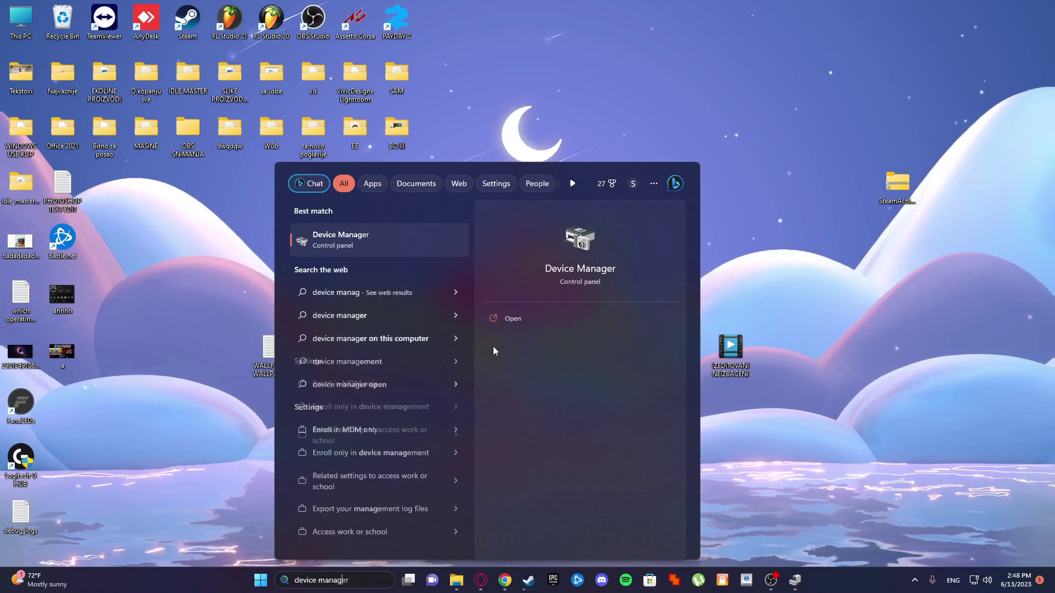
pyautogui.click(796, 581)
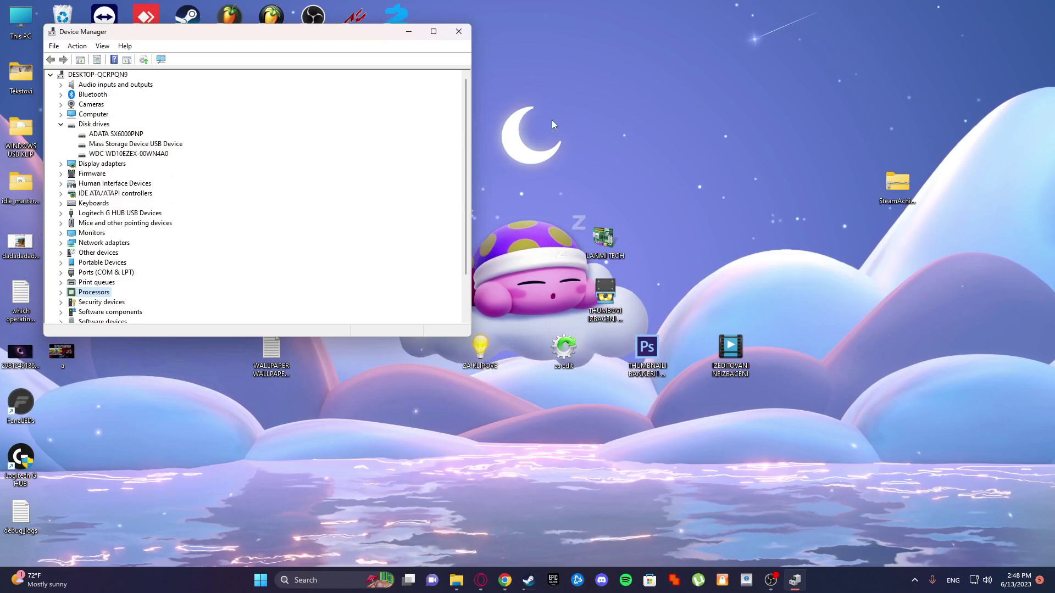
pyautogui.moveTo(285, 37); pyautogui.dragTo(579, 101)
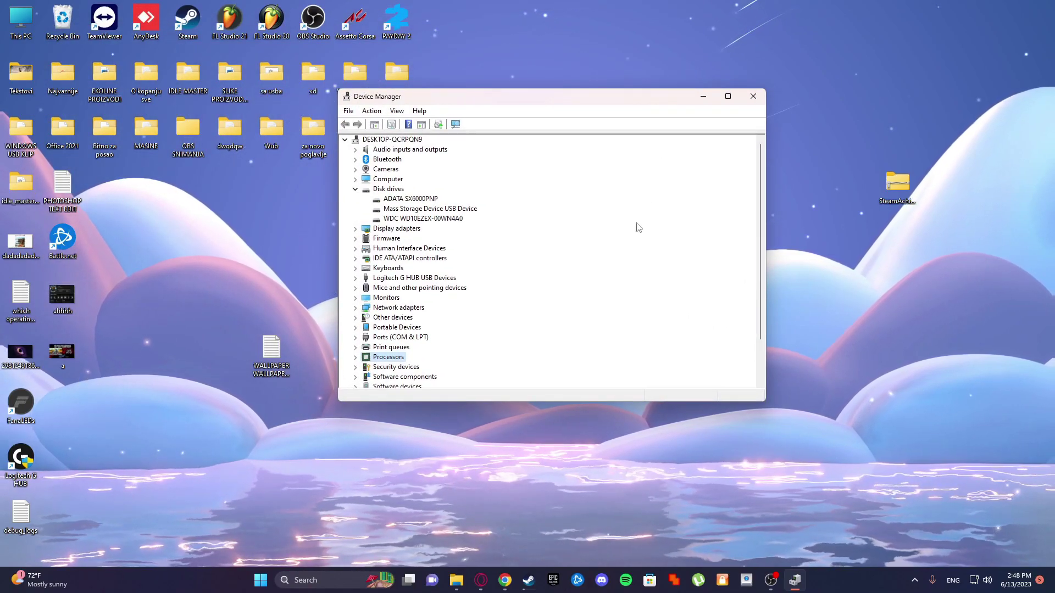
pyautogui.scroll(-1, 455, 246)
pyautogui.scroll(1, 454, 246)
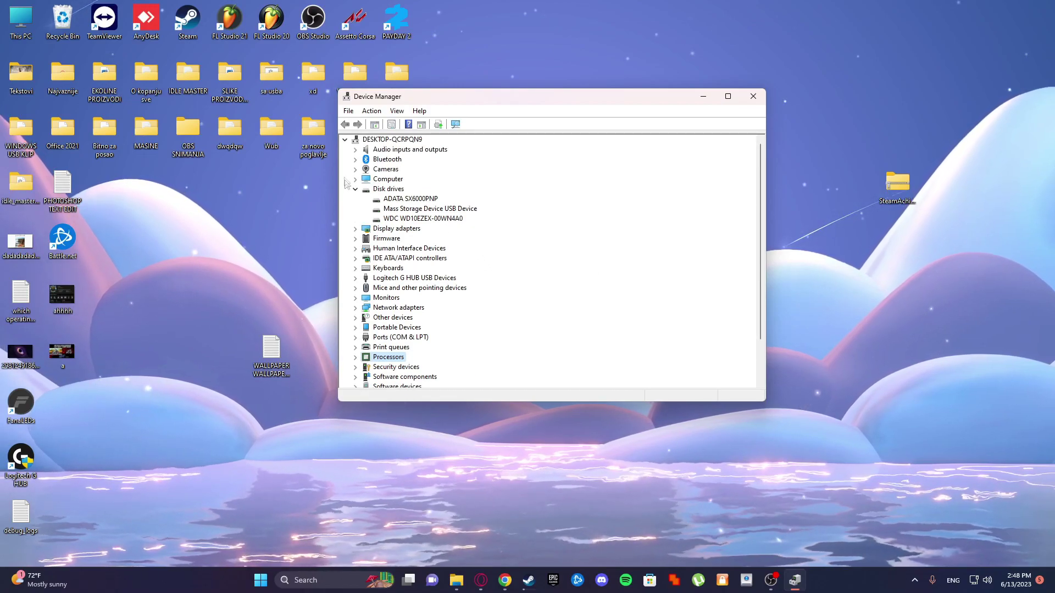
pyautogui.doubleClick(436, 97)
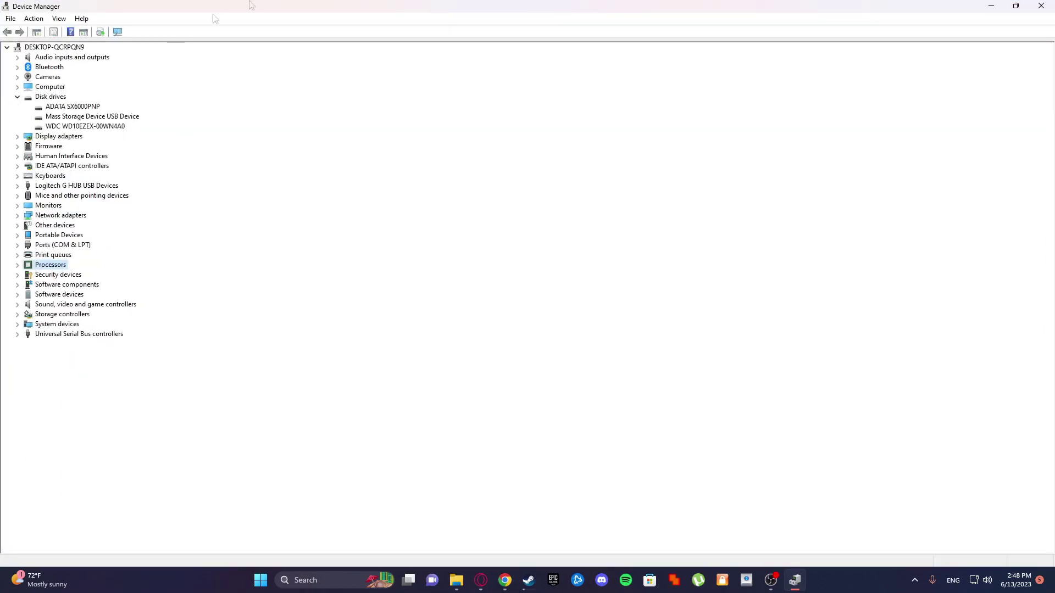
pyautogui.doubleClick(356, 5)
# Uninstall the Mass Storage Device USB Device from Disk drives
pyautogui.rightClick(393, 210)
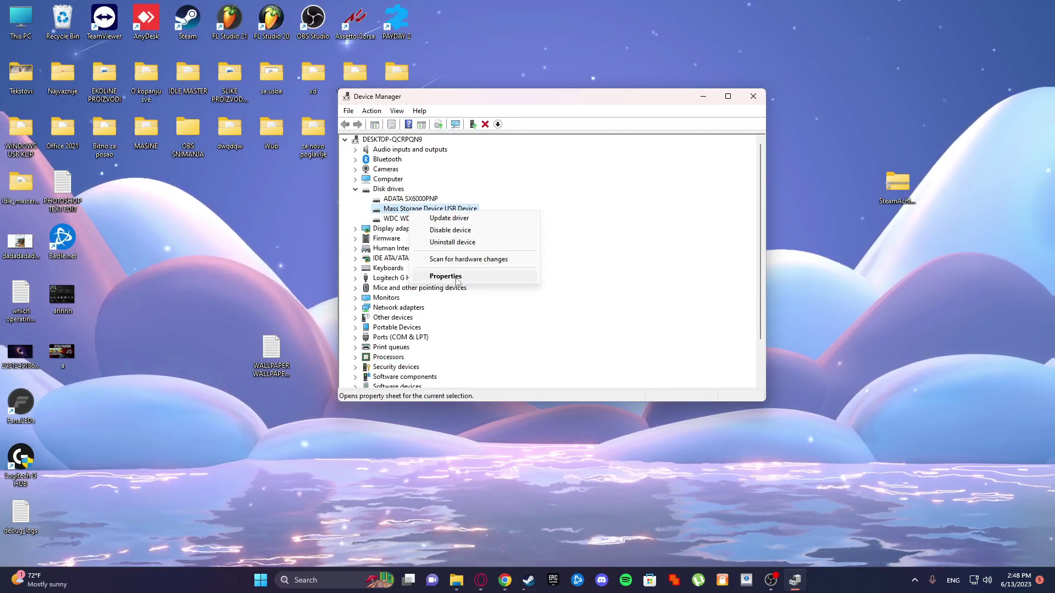
pyautogui.click(452, 243)
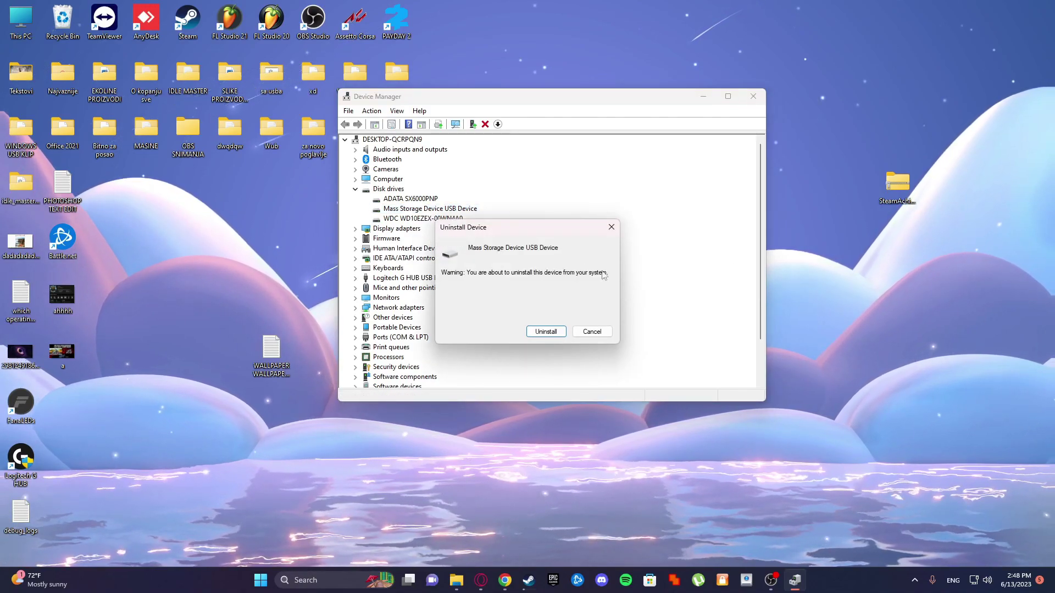
pyautogui.click(545, 332)
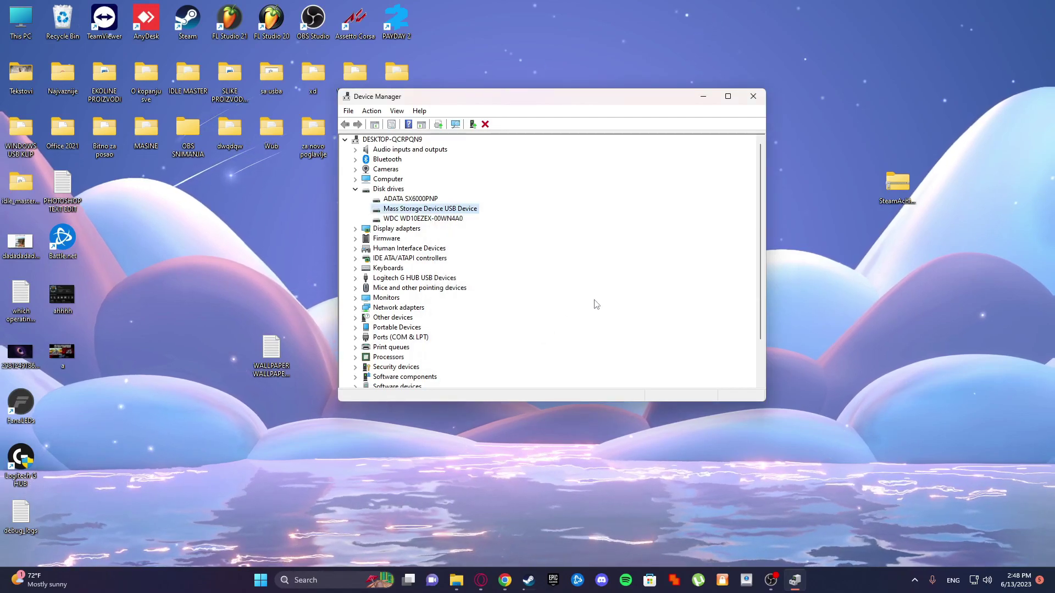
# Run Scan for hardware changes from the Action menu so the device is redetected
pyautogui.click(347, 111)
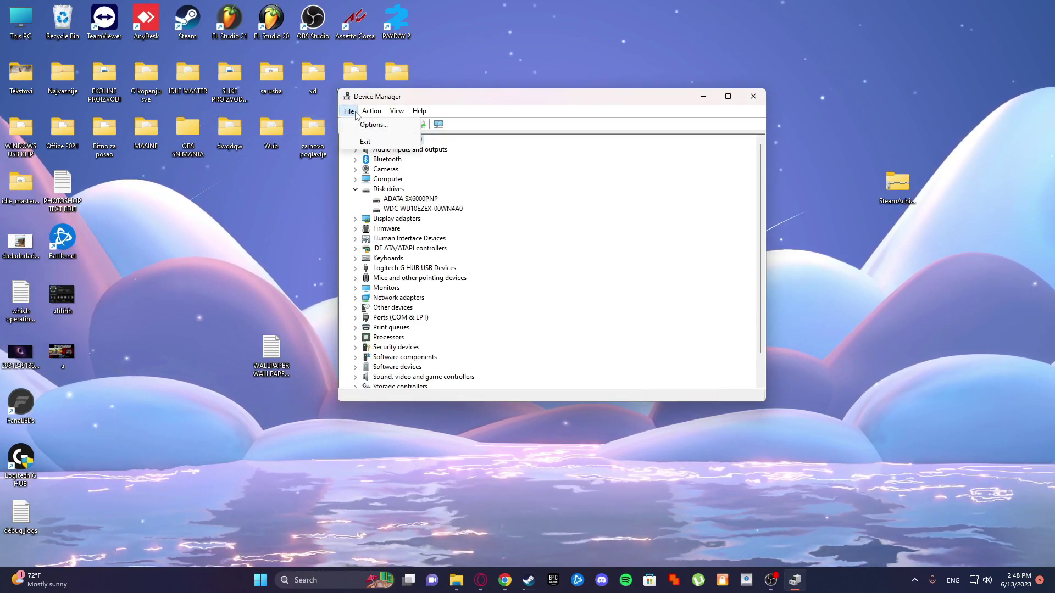
pyautogui.moveTo(374, 113)
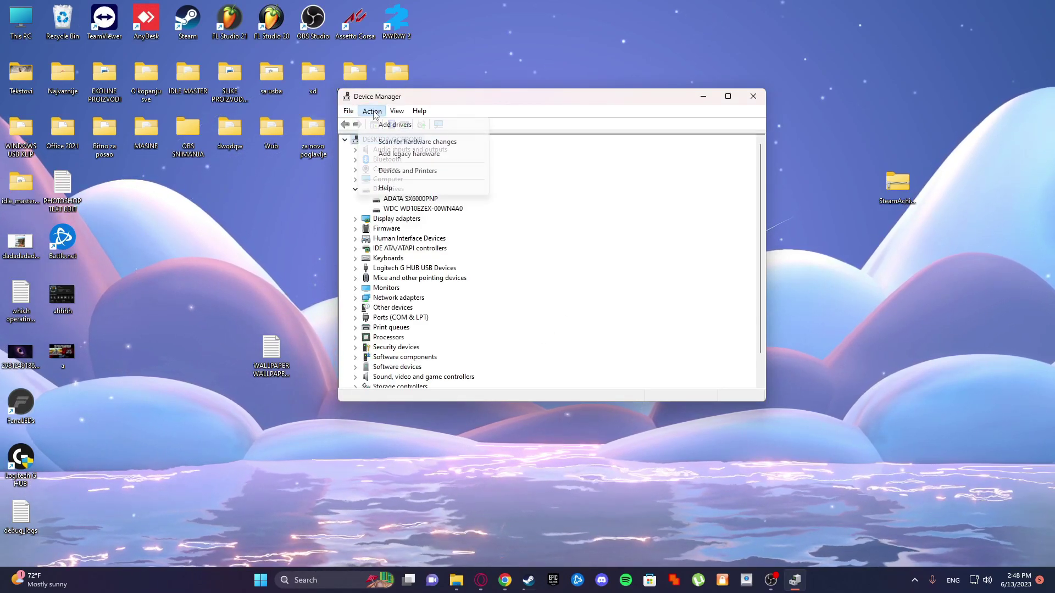
pyautogui.click(391, 142)
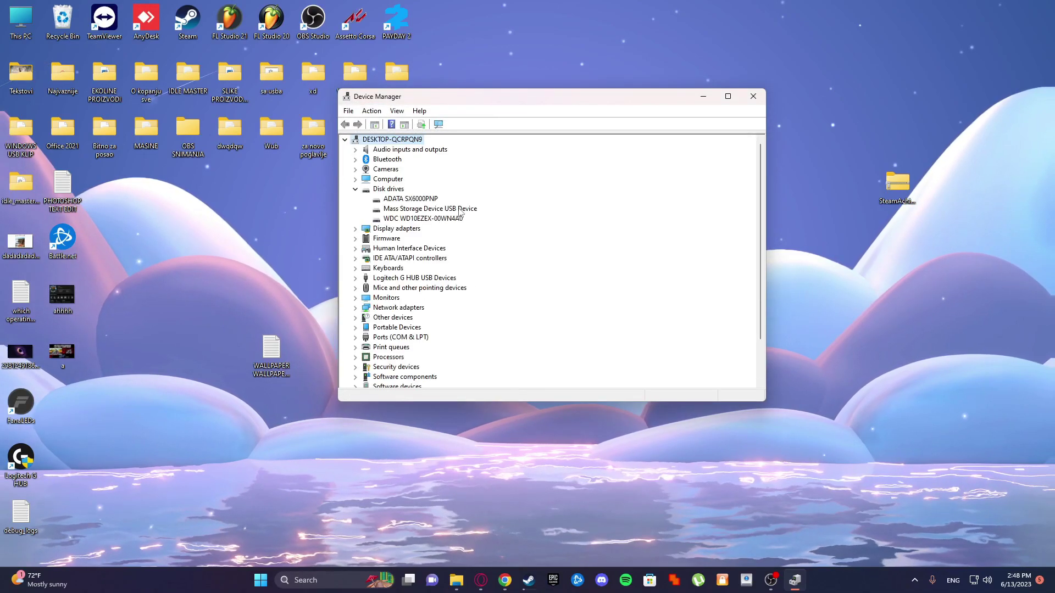